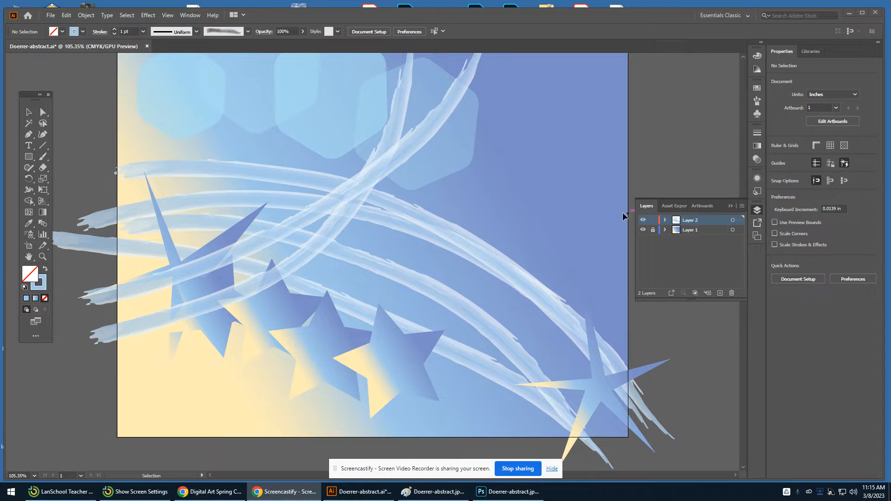
left_click(54, 18)
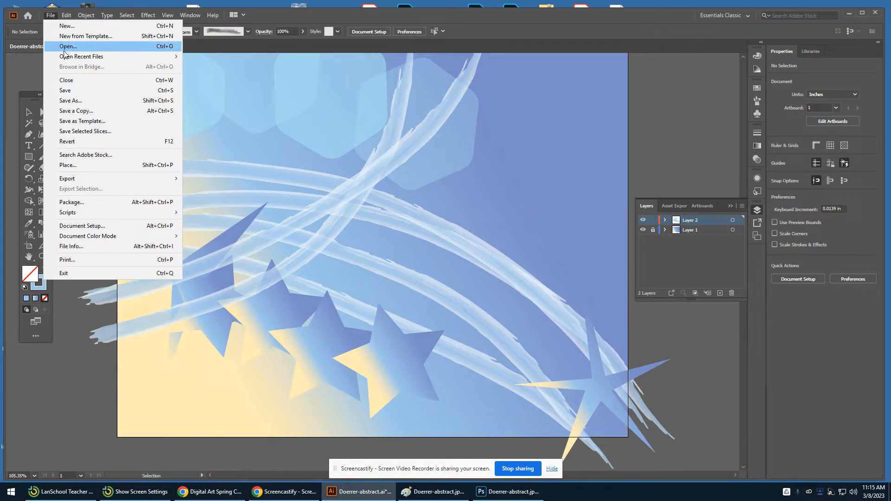
left_click(82, 98)
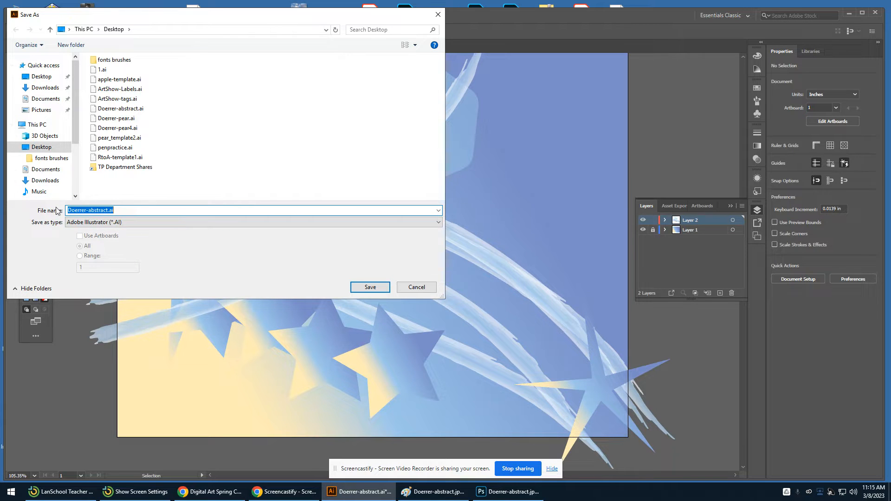
left_click(416, 287)
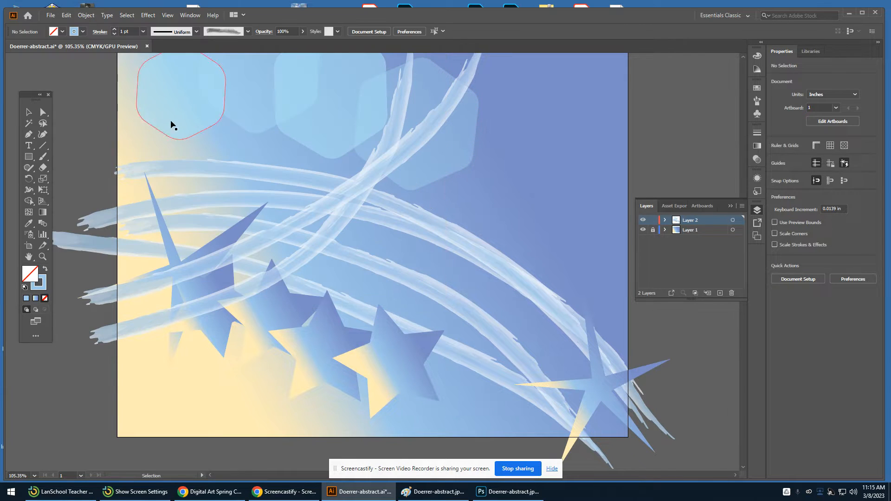
Export the artwork to the Desktop as a JPEG under its existing file name, replacing the older export
left_click(51, 16)
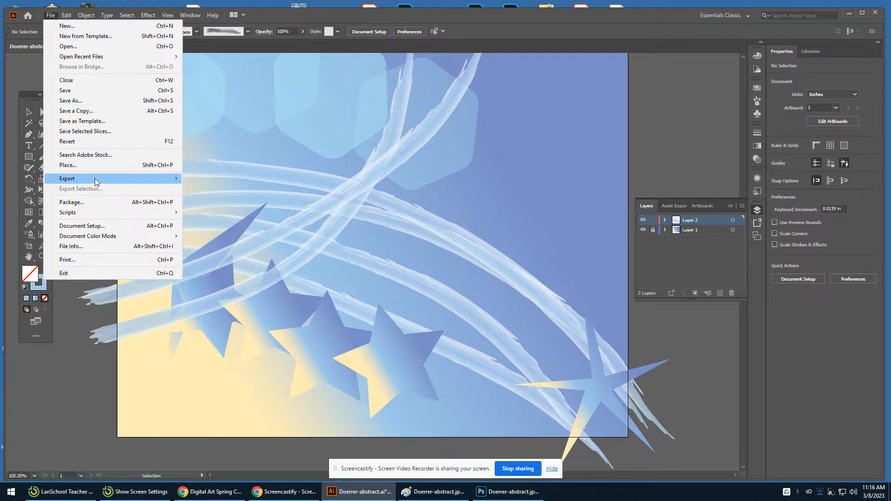
mouse_move(96, 179)
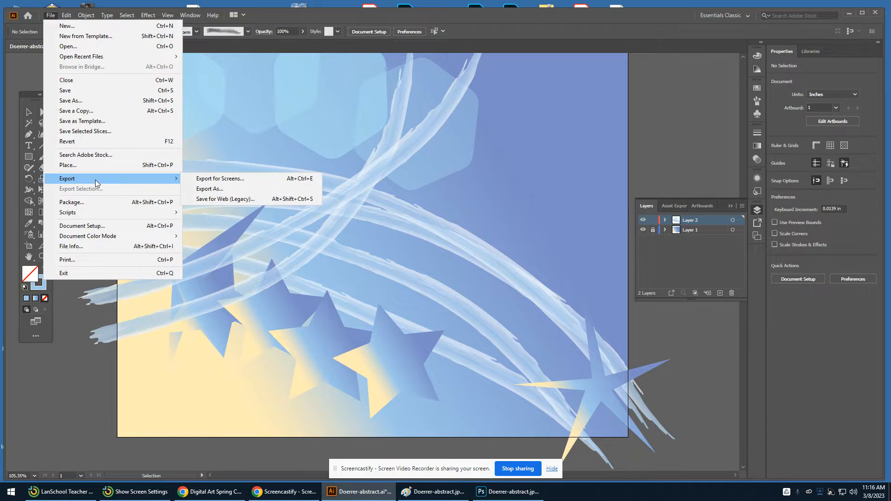
left_click(239, 195)
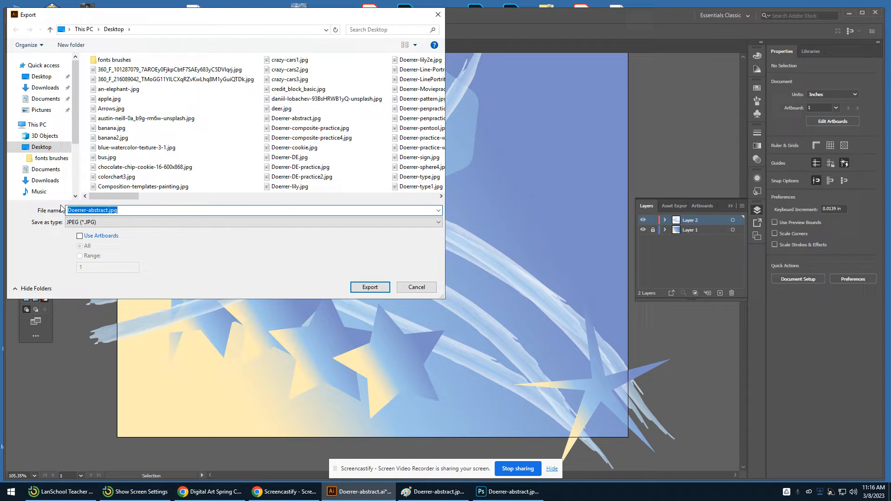
left_click(144, 210)
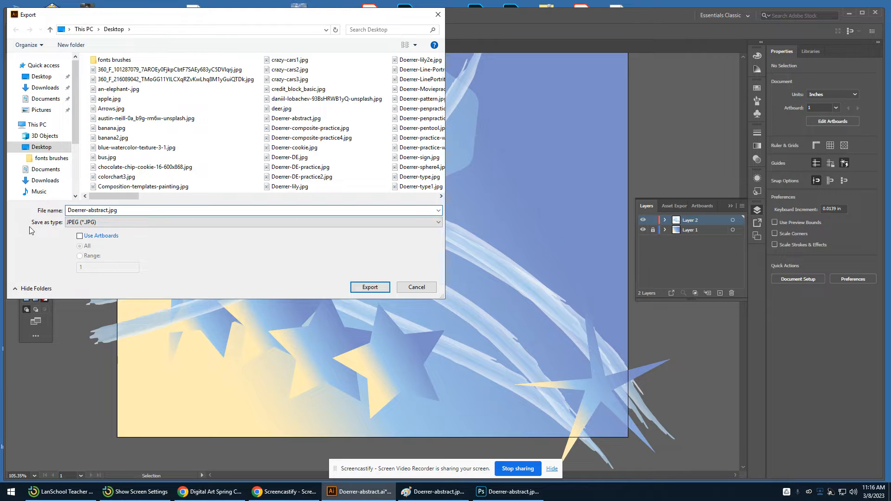
left_click(88, 222)
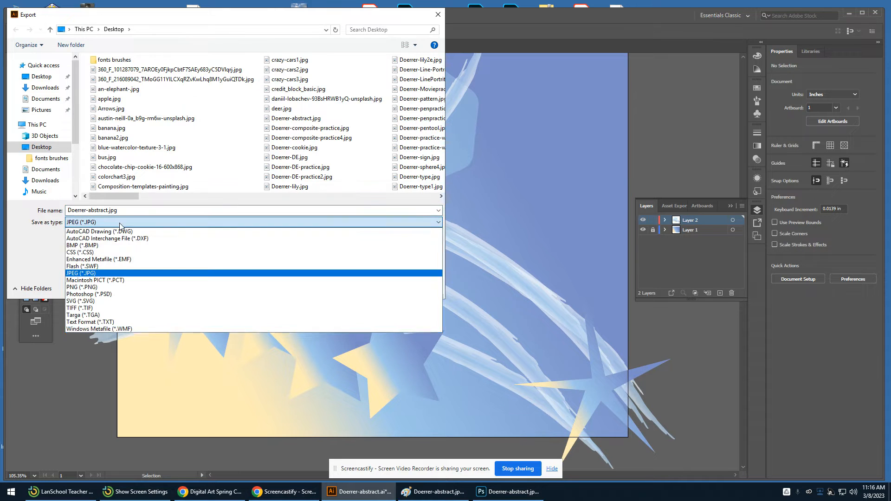
left_click(129, 273)
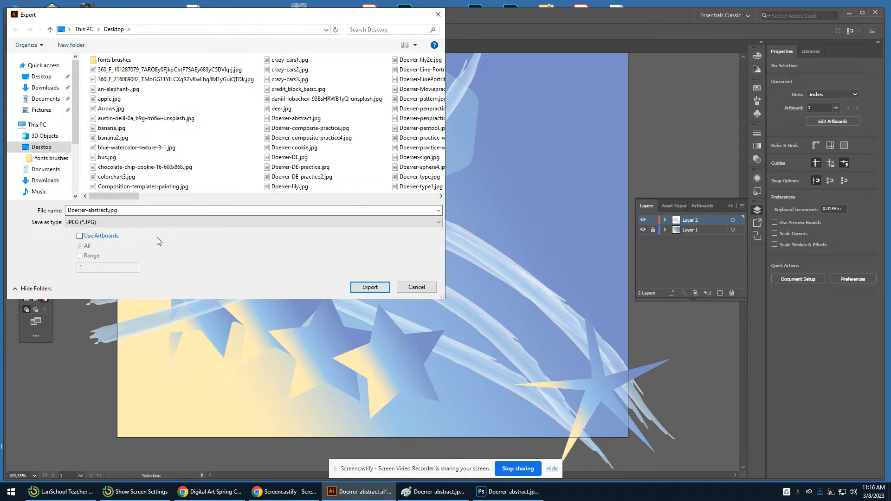
left_click(40, 148)
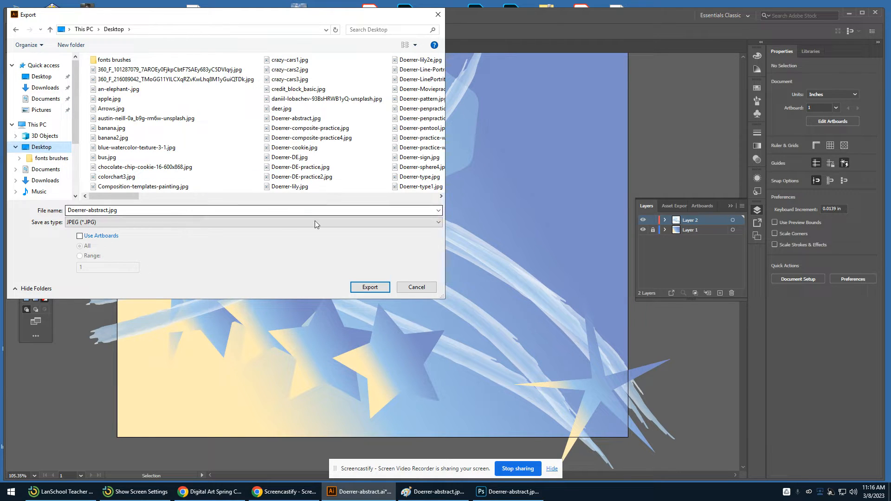
left_click(383, 288)
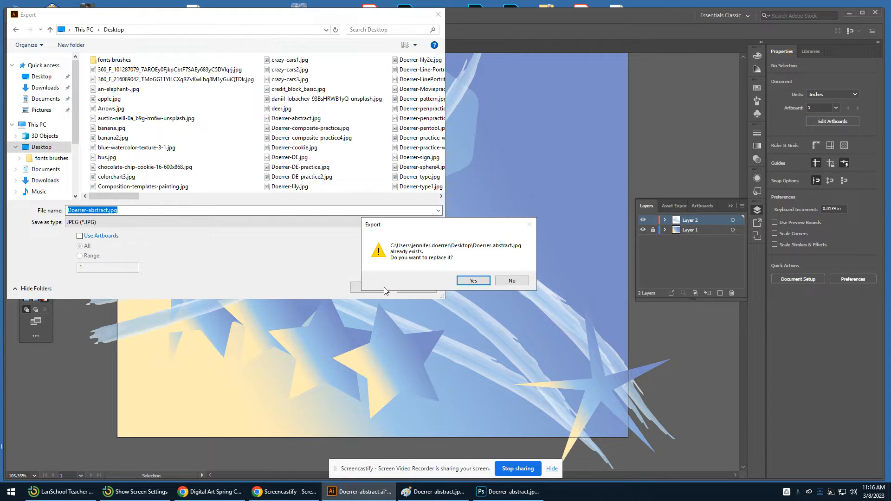
left_click(474, 281)
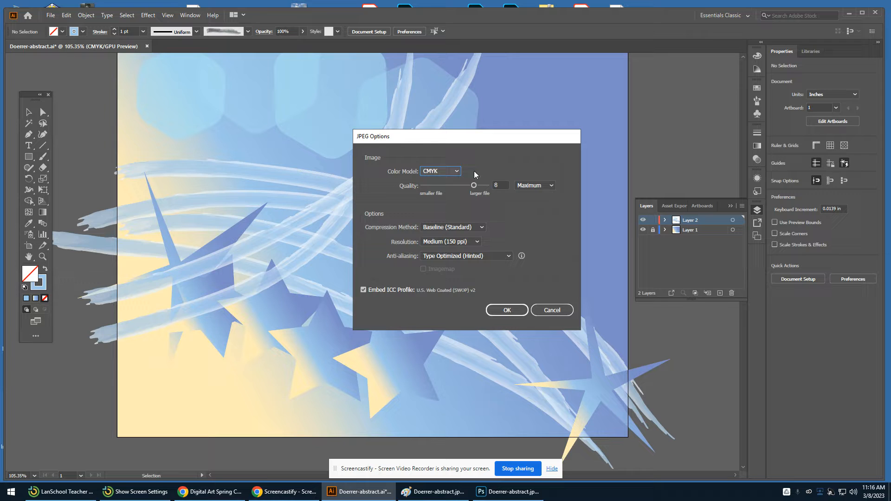
Set the JPEG color model to RGB and the resolution to Medium (150 ppi), then complete the export
left_click(457, 172)
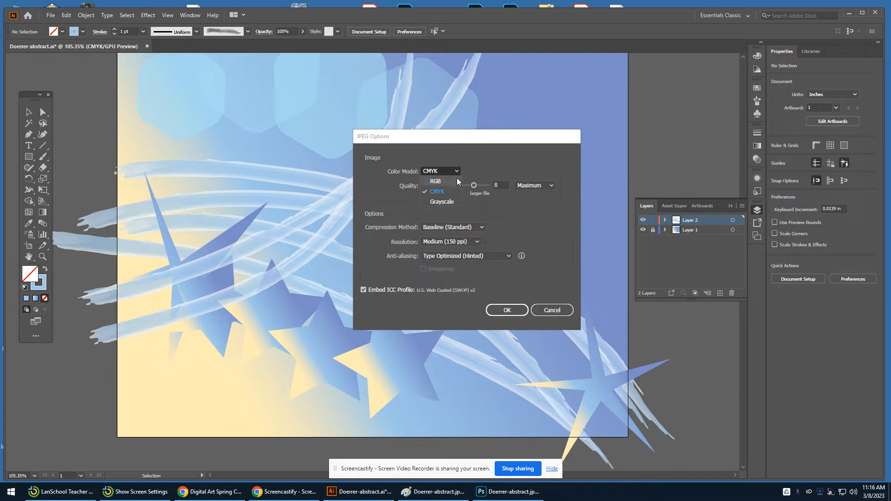
left_click(451, 184)
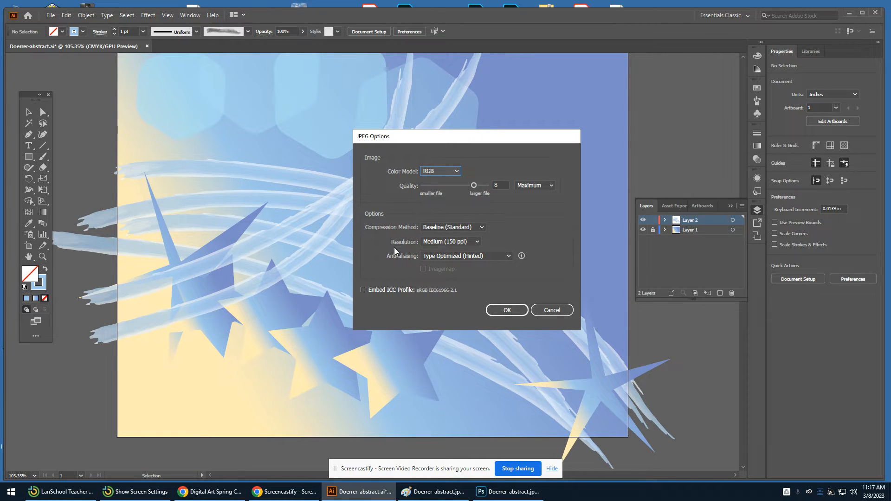
left_click(477, 242)
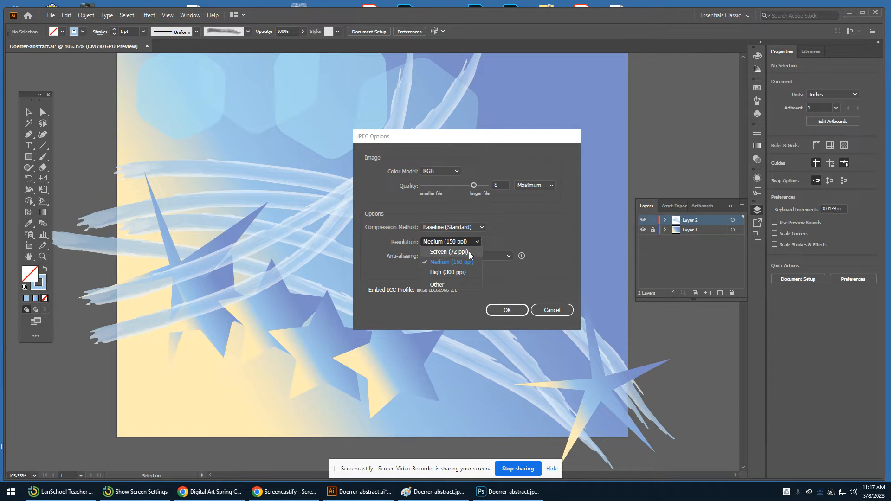
left_click(429, 251)
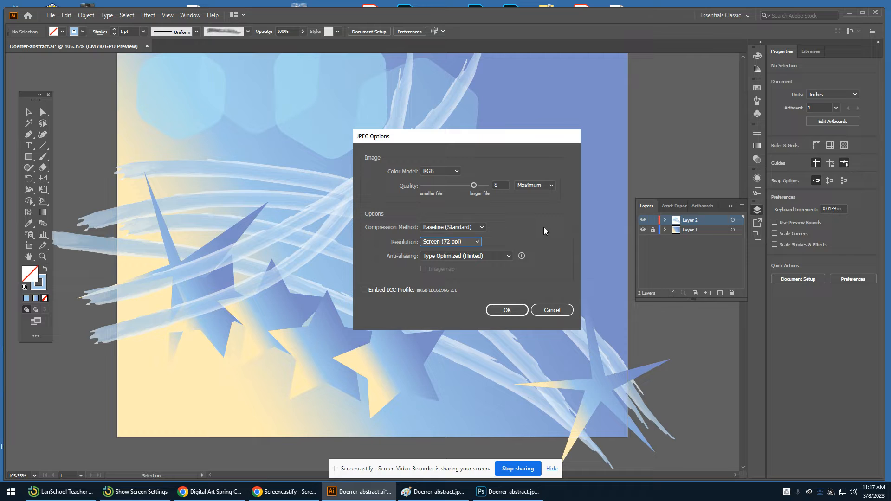
left_click(473, 242)
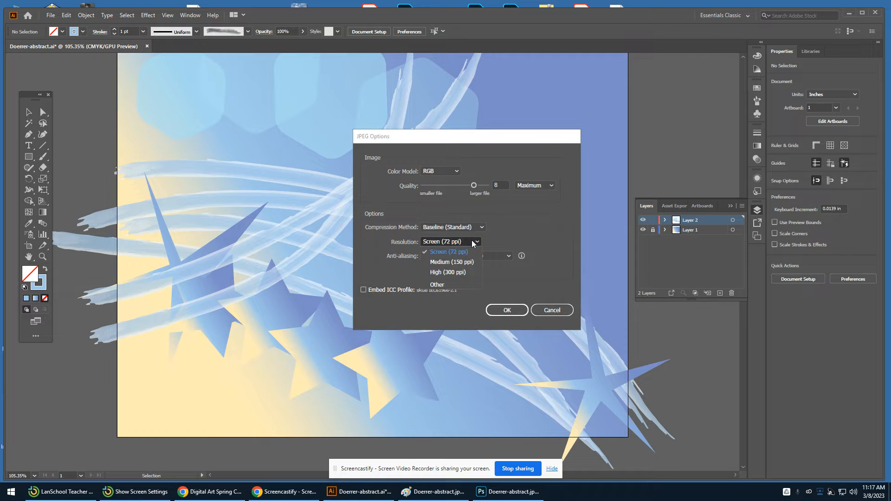
left_click(467, 261)
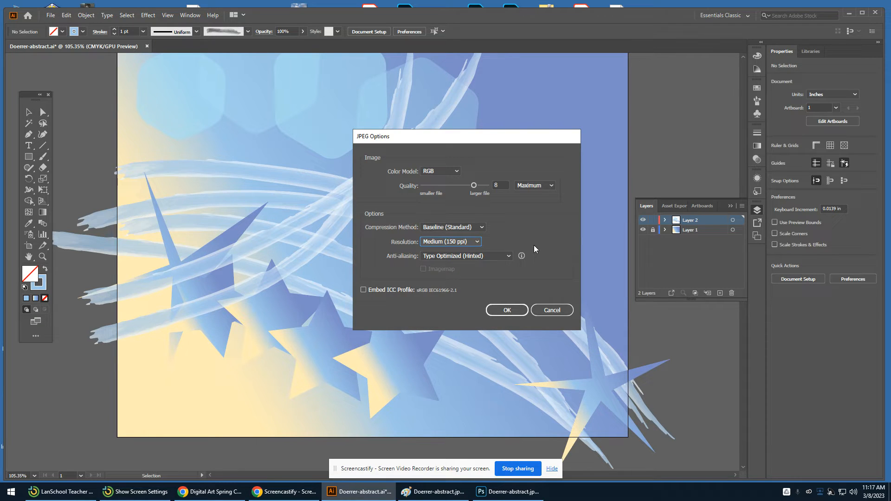
left_click(519, 312)
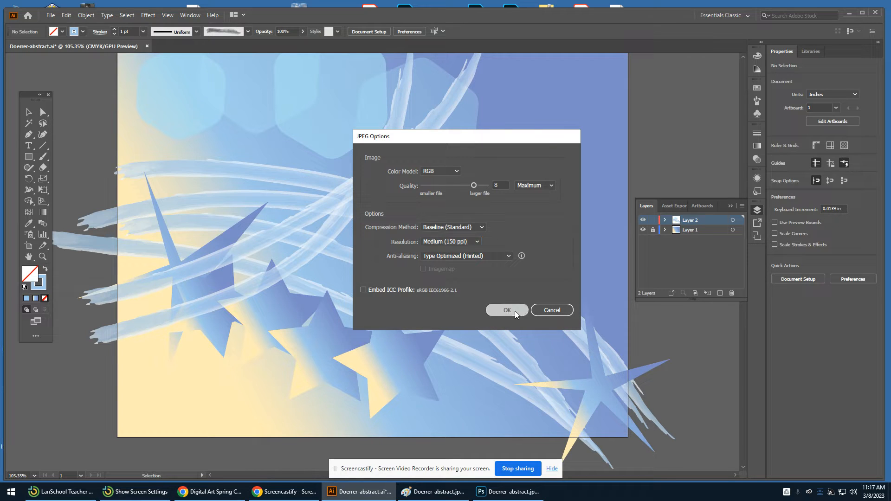
Open the exported abstract JPEG from the desktop in Paint, examine the shapes around all its edges, and close it
left_click(849, 14)
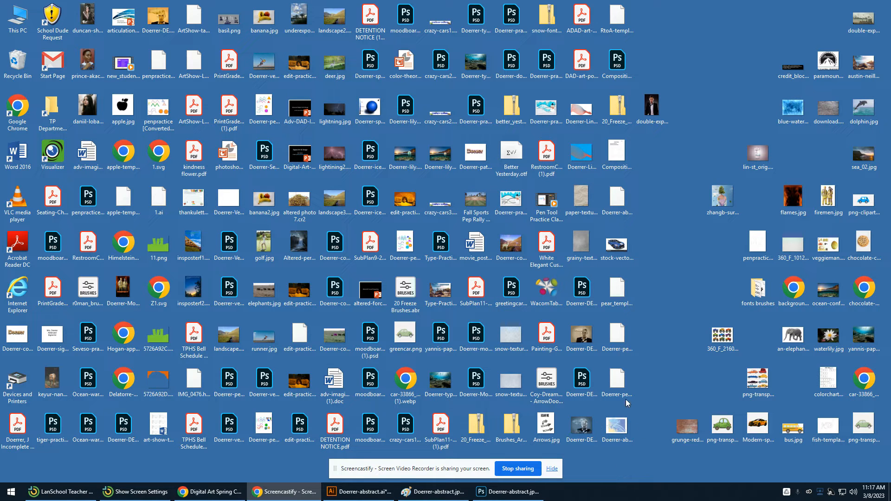
double_click(620, 428)
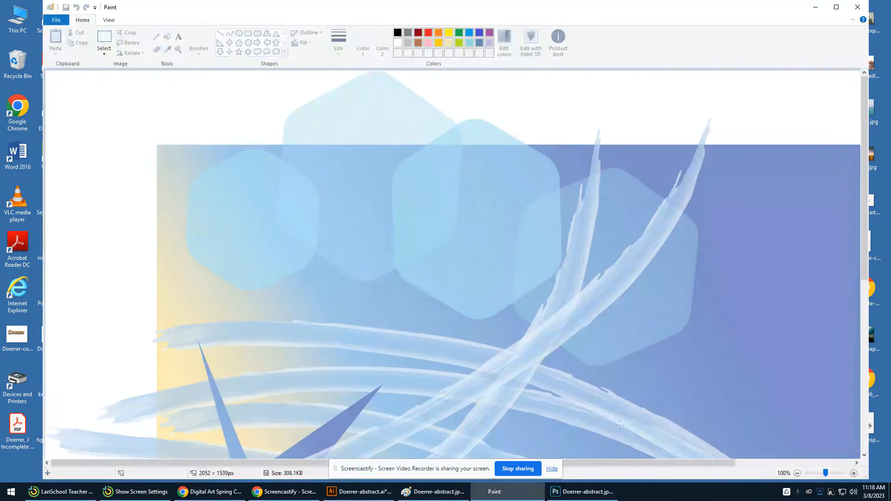
scroll(594, 276, "down", 6)
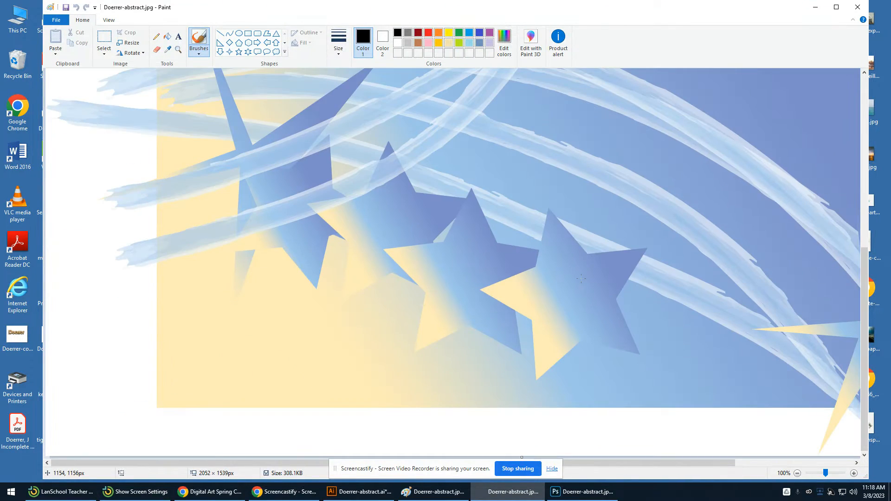
scroll(580, 279, "up", 2)
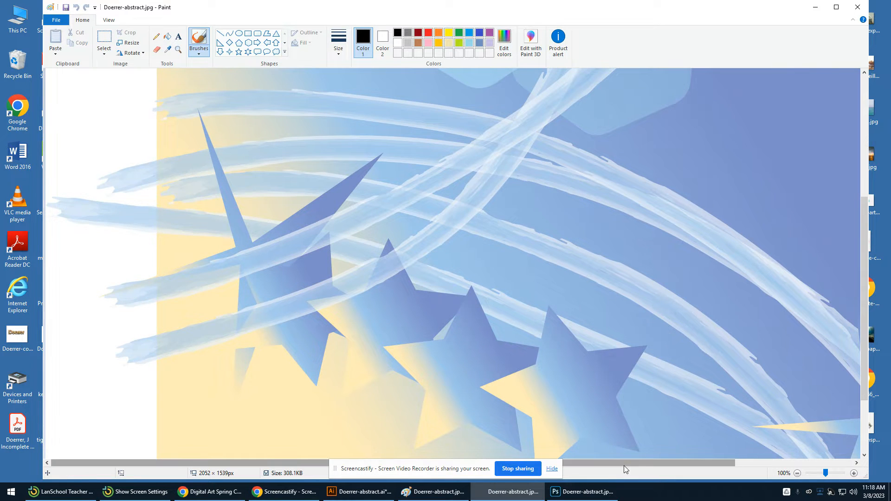
scroll(625, 464, "right", 4)
scroll(674, 343, "up", 5)
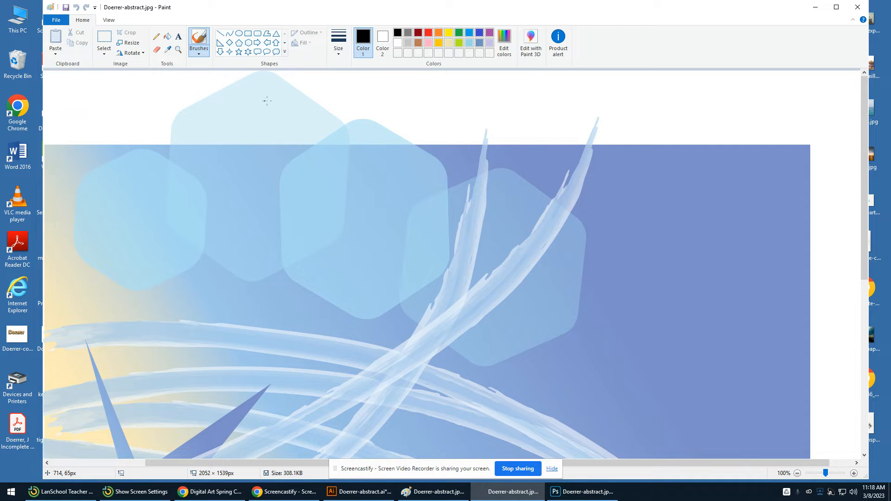
scroll(713, 368, "down", 10)
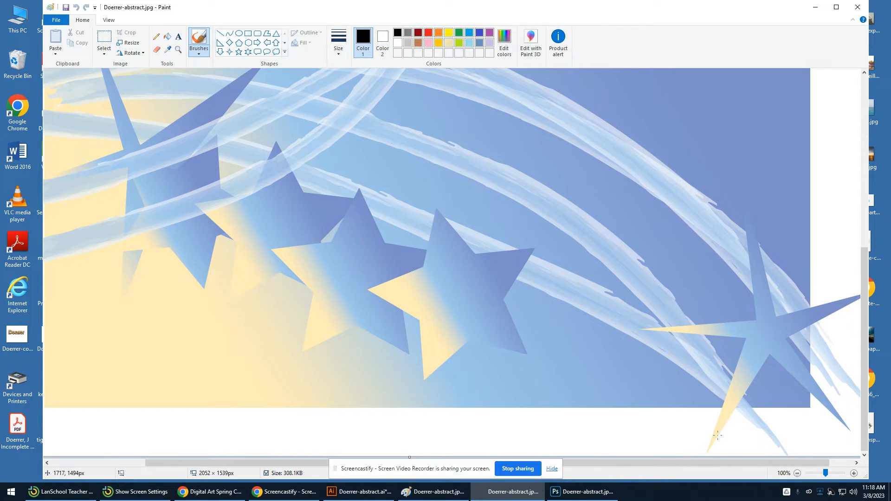
left_click_drag(607, 463, 522, 466)
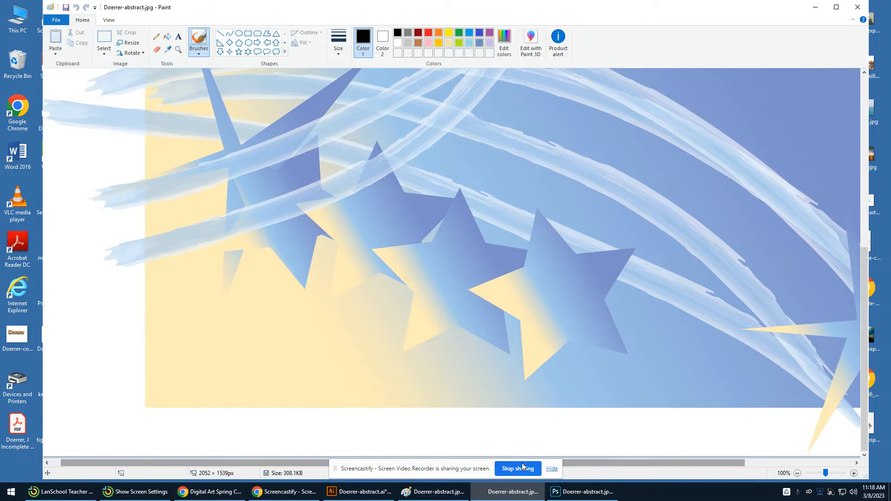
scroll(123, 290, "up", 10)
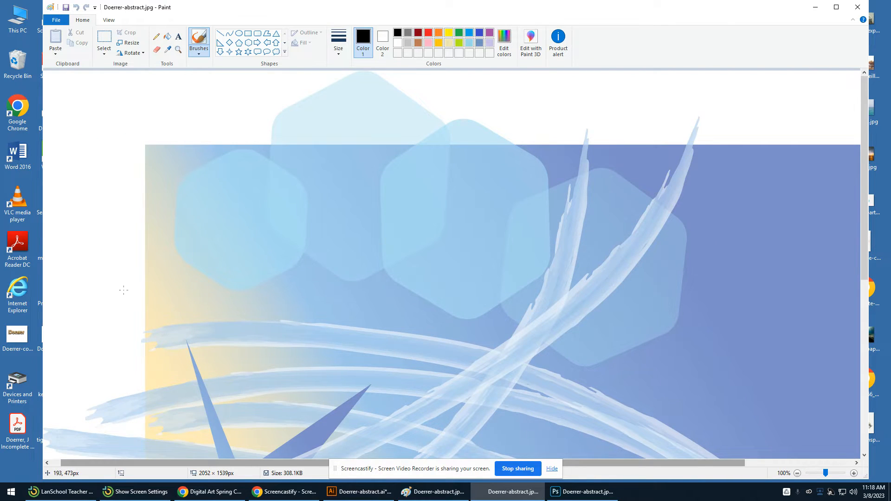
scroll(123, 290, "down", 10)
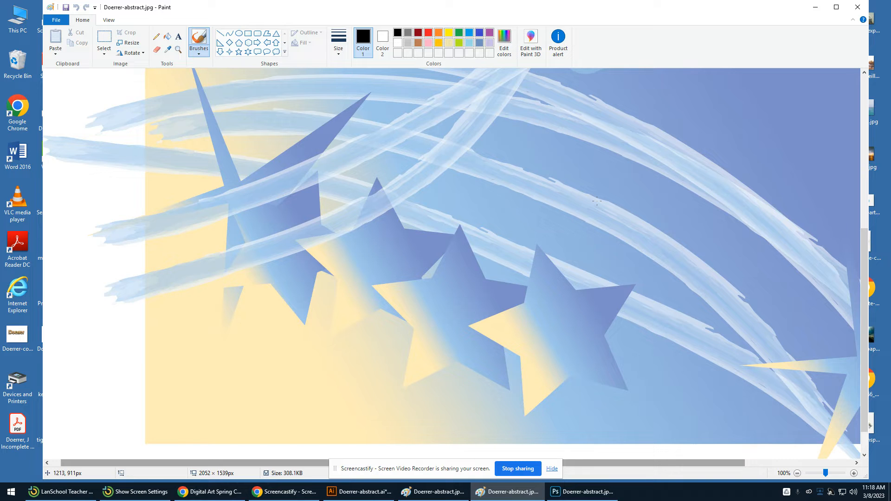
left_click(867, 6)
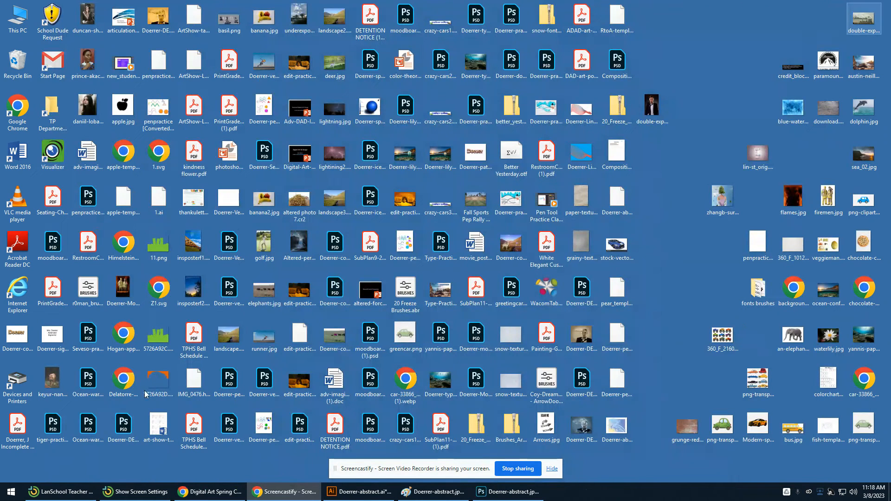
Switch to Photoshop, close the old version of the abstract image, and open the newly exported abstract JPEG from the Desktop
left_click(502, 494)
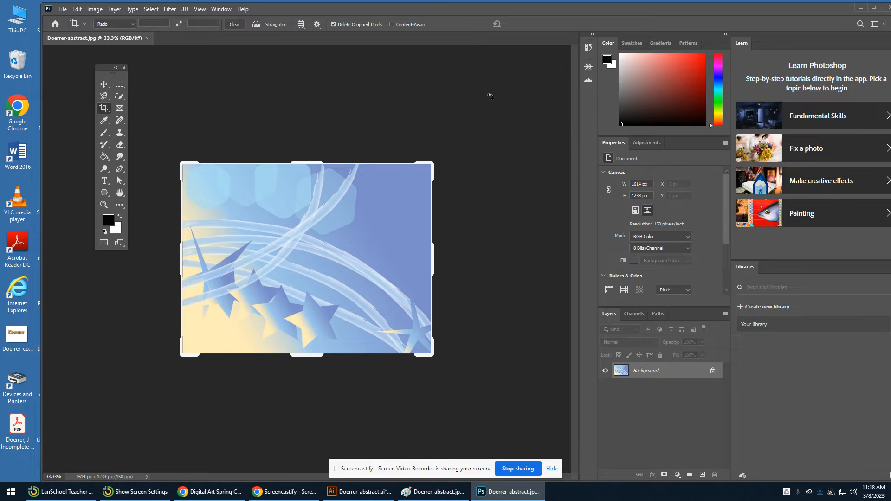
left_click(147, 38)
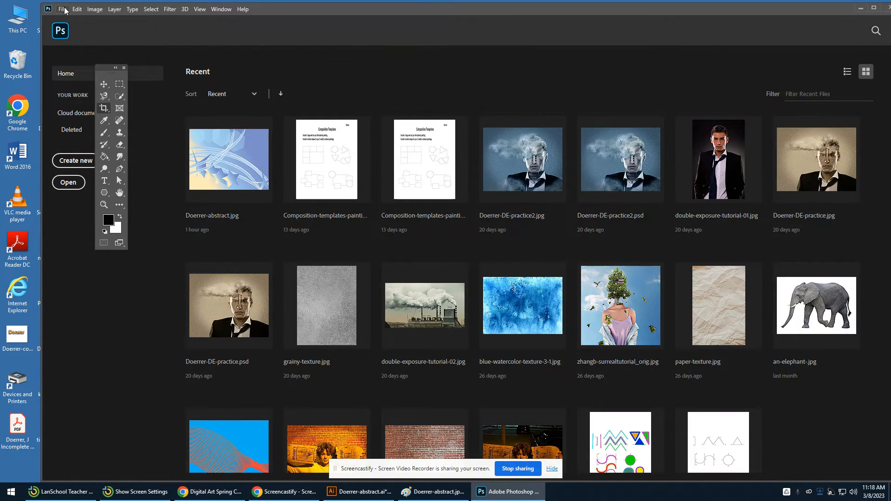
left_click(63, 10)
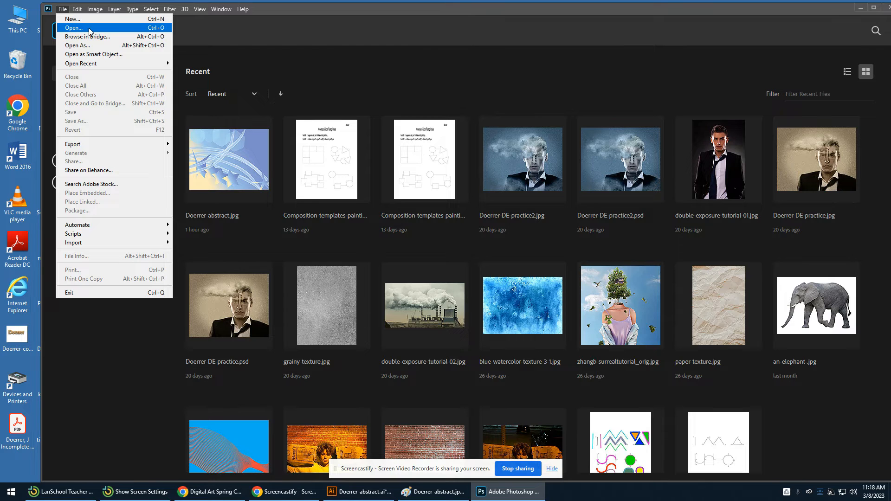
left_click(74, 28)
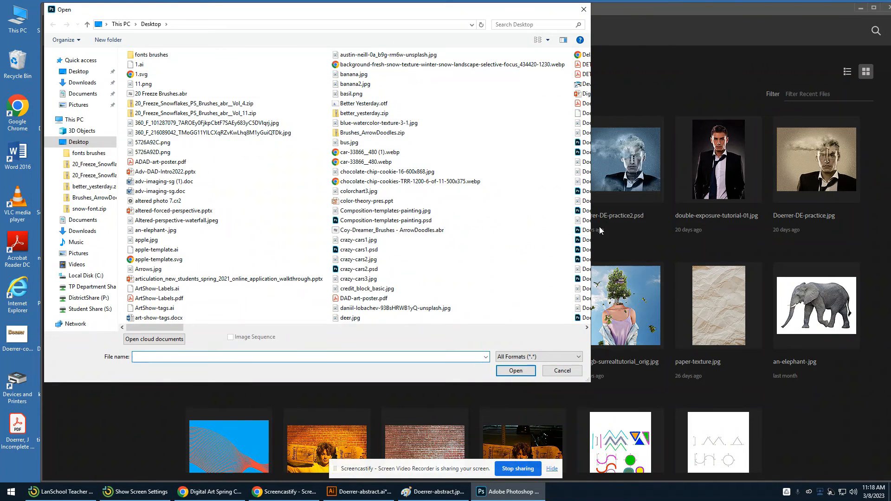
scroll(274, 222, "down", 3)
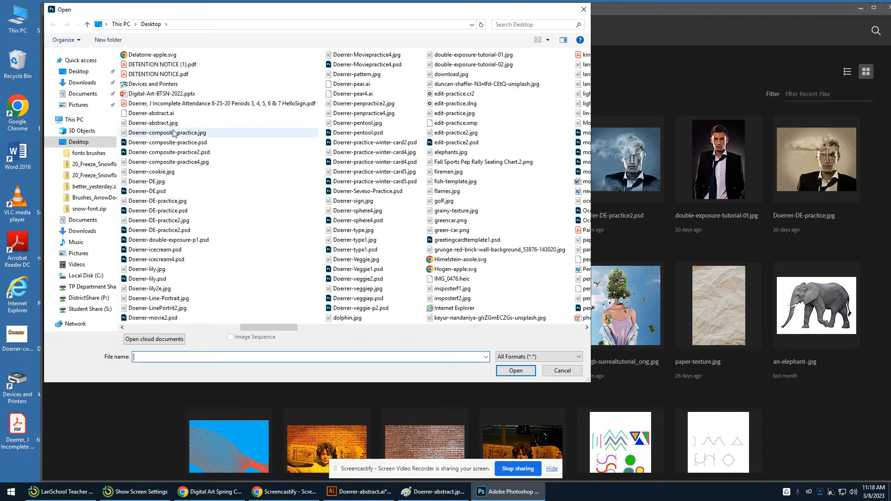
left_click(172, 124)
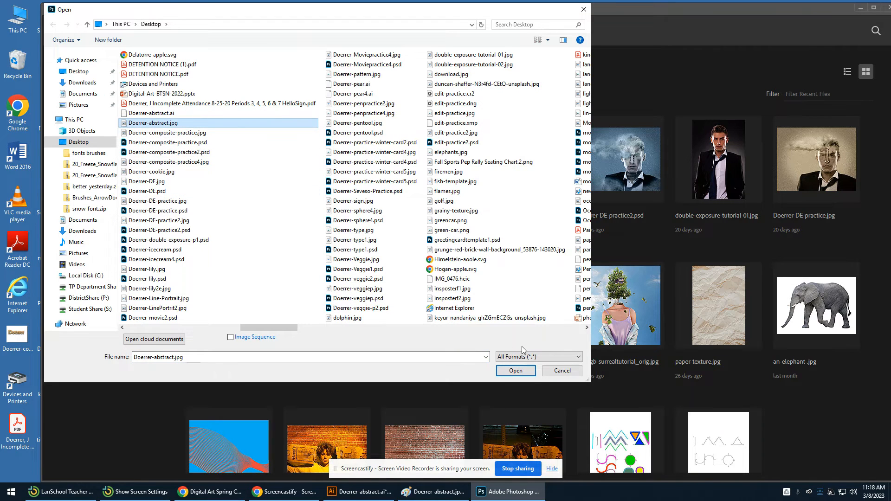
left_click(516, 370)
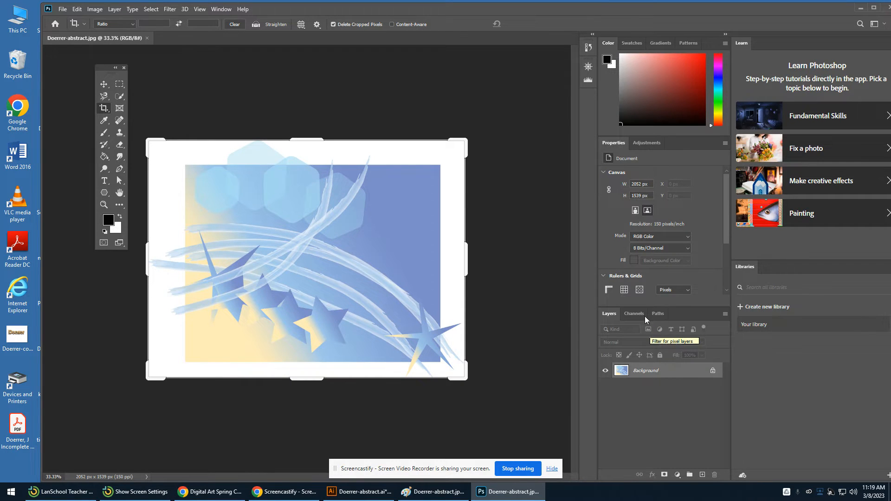
Activate the Crop tool and set its aspect ratio to 10 by 8
left_click(105, 85)
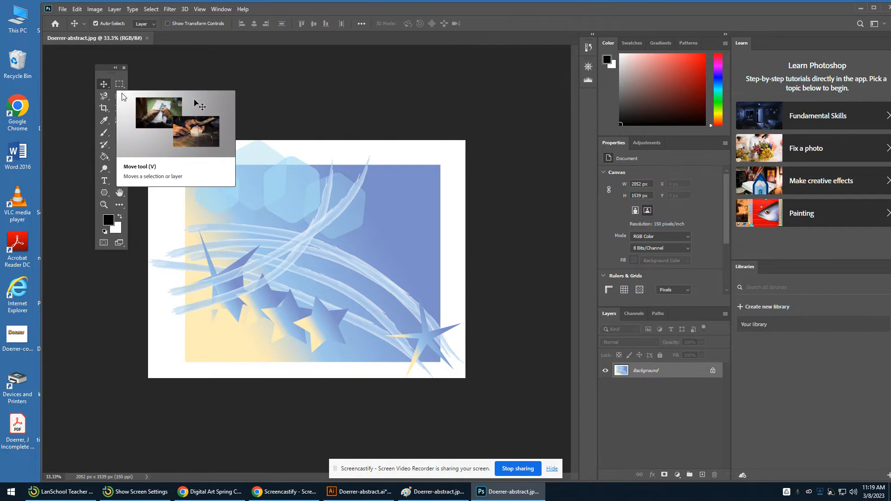
left_click(104, 109)
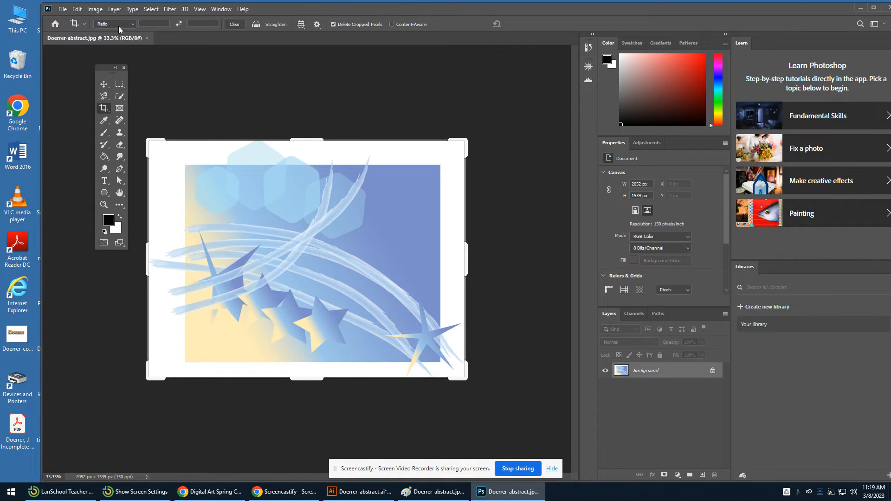
left_click(133, 25)
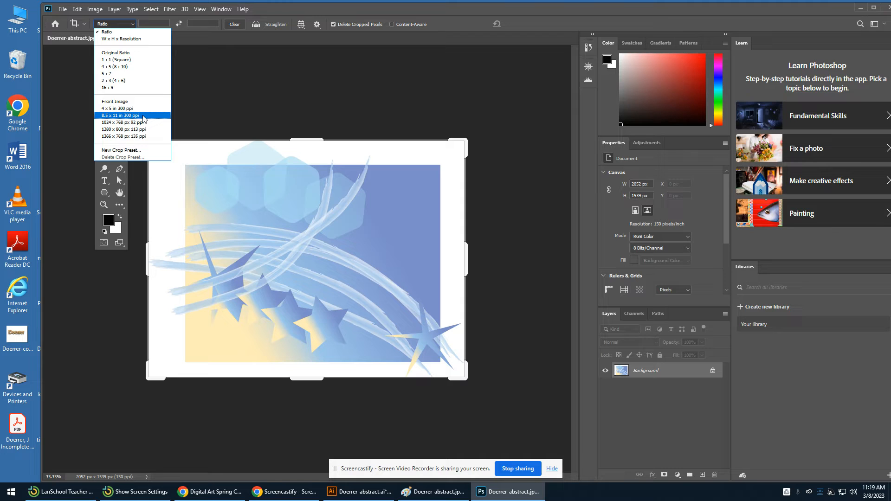
left_click(208, 74)
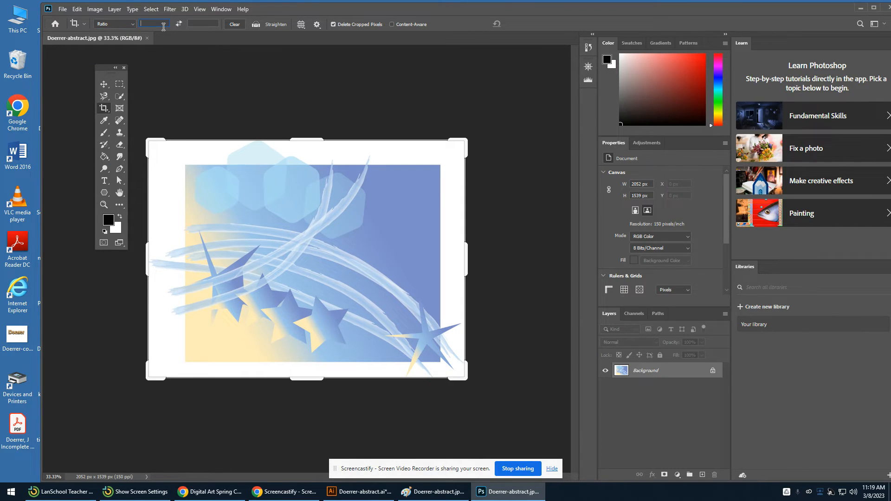
type("1")
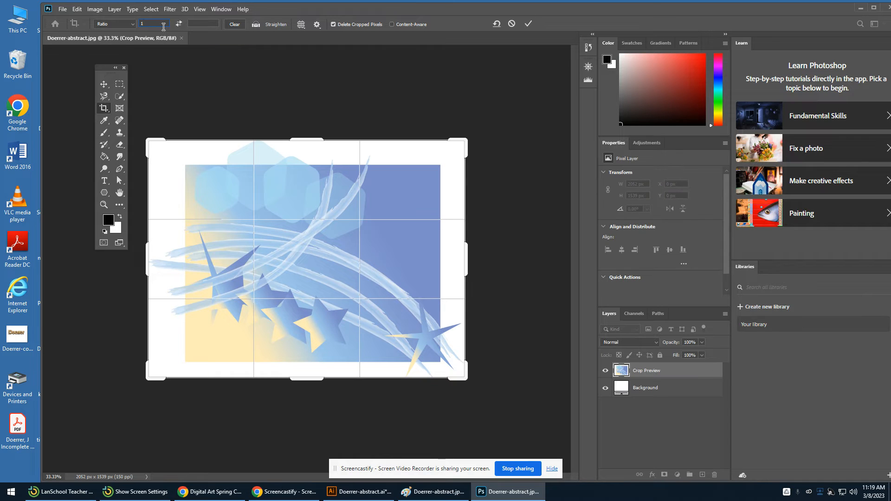
type("0")
type("8")
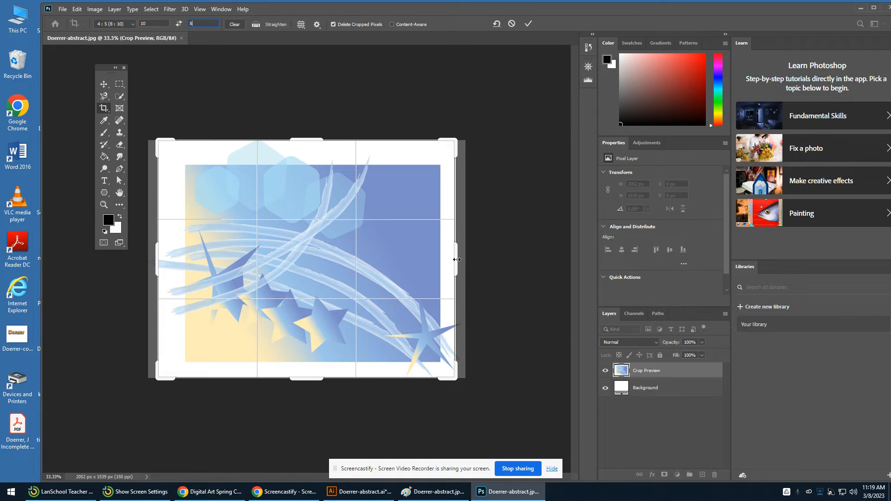
Fit the crop frame inside the coloured background, excluding the white border and overhanging shapes, and apply the crop
mouse_move(456, 259)
left_mouse_down()
mouse_move(443, 253)
mouse_move(477, 243)
mouse_move(440, 256)
left_mouse_up()
left_click_drag(272, 258, 246, 250)
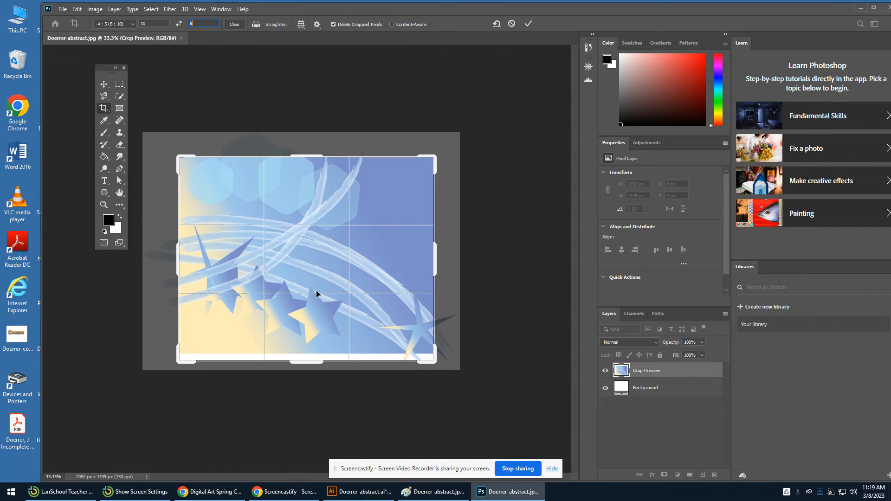
left_click_drag(314, 360, 309, 356)
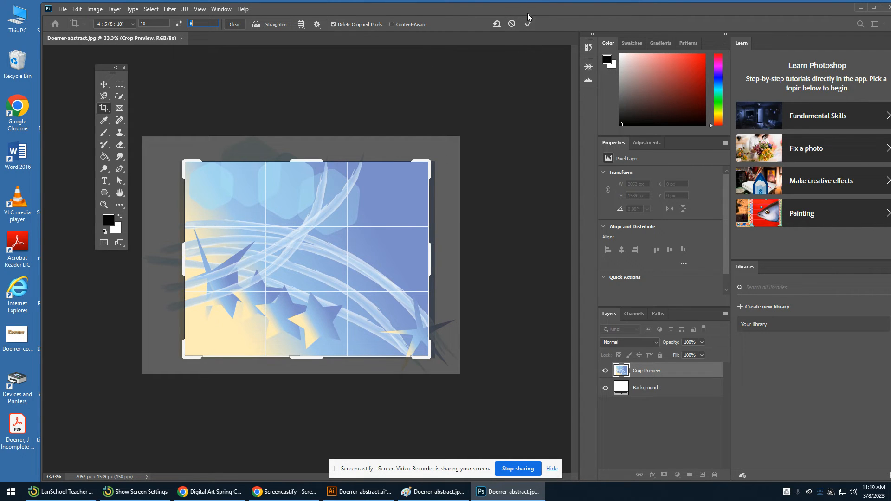
left_click(528, 25)
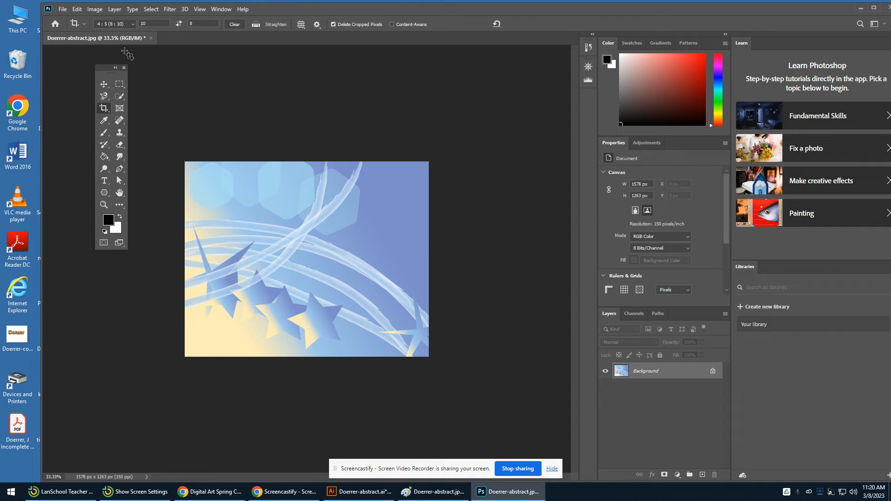
Save the cropped image on the computer as a JPEG under its existing name, replacing the Desktop file, with High quality and Baseline ("Standard") format
left_click(61, 9)
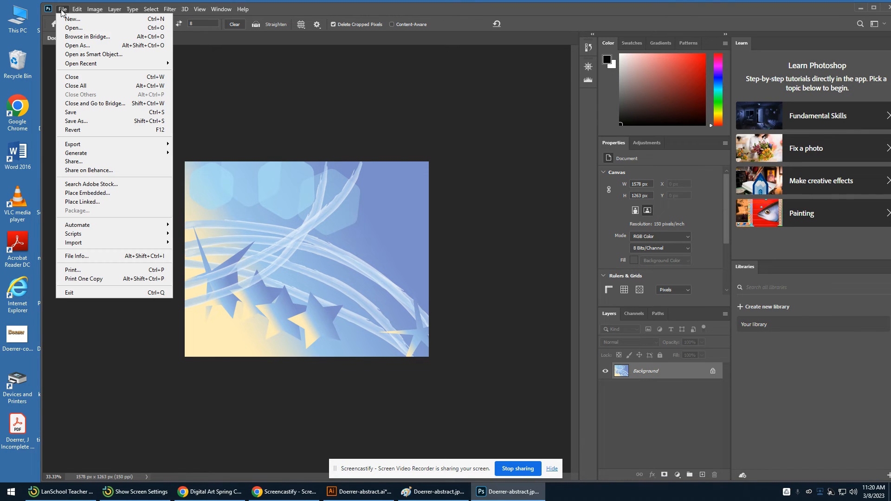
left_click(95, 124)
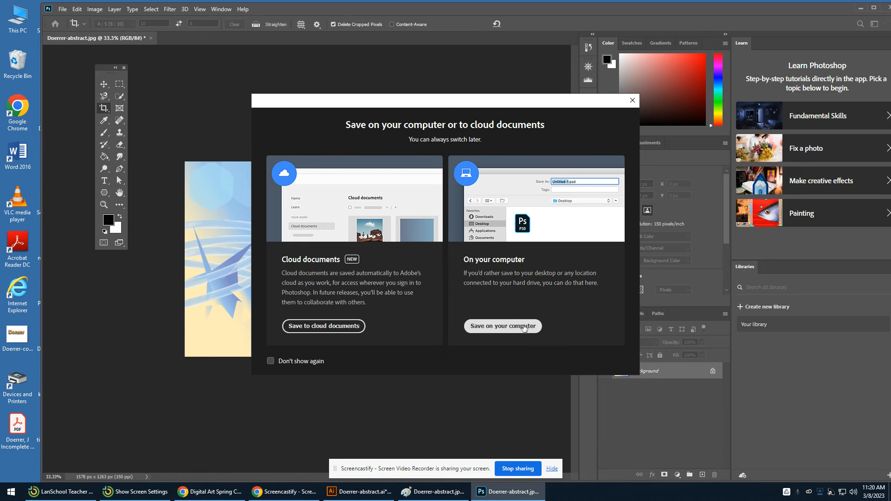
left_click(524, 326)
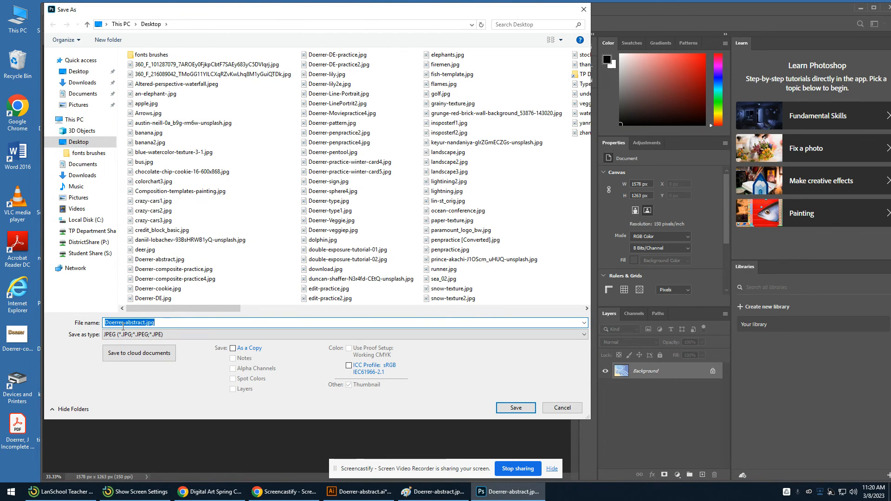
left_click(168, 334)
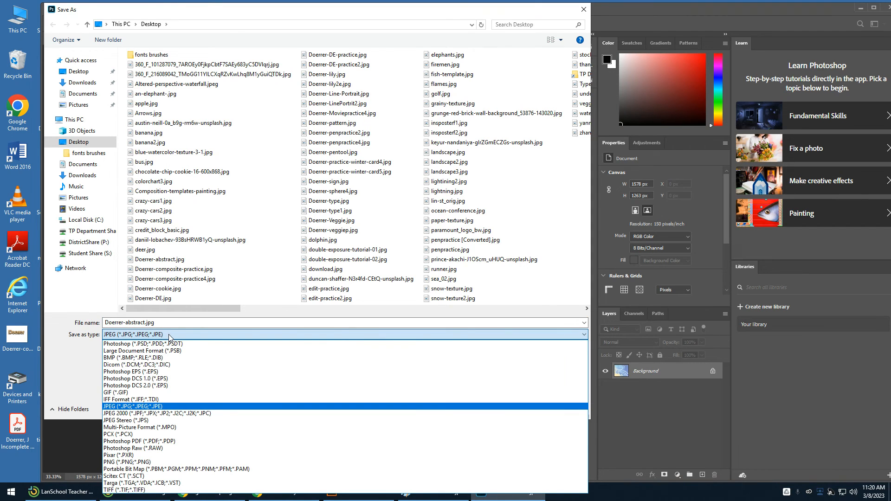
left_click(169, 334)
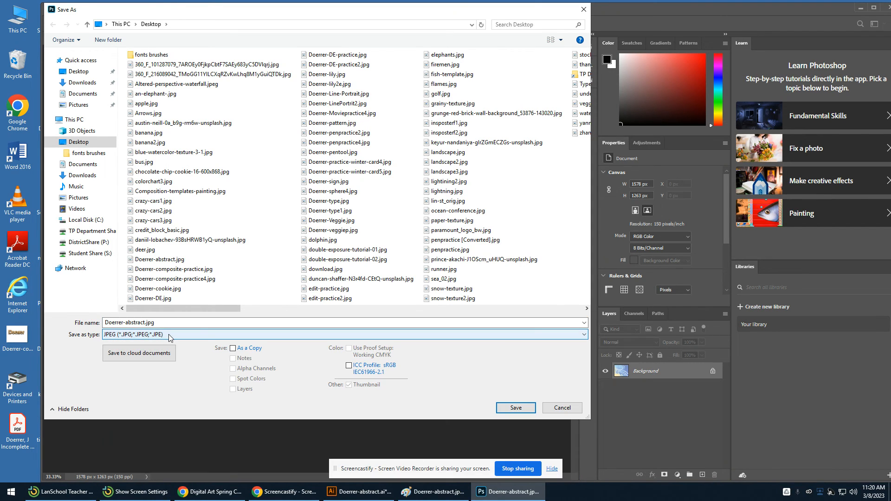
left_click(516, 410)
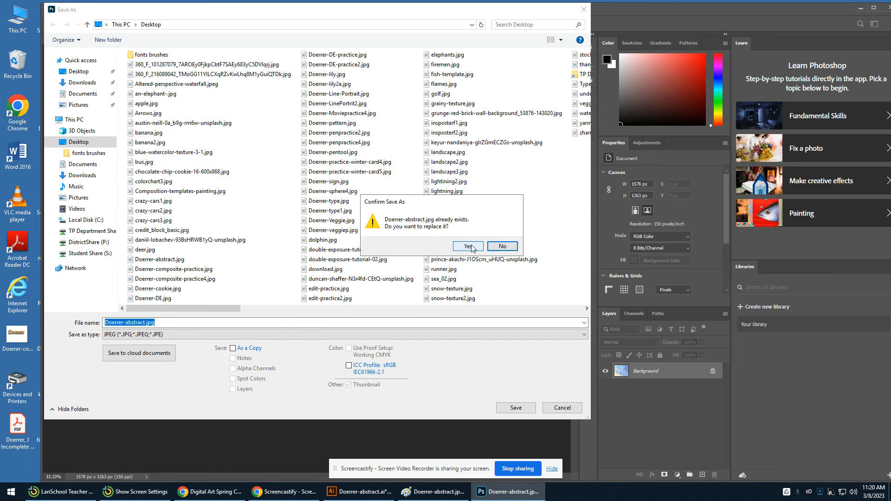
left_click(469, 247)
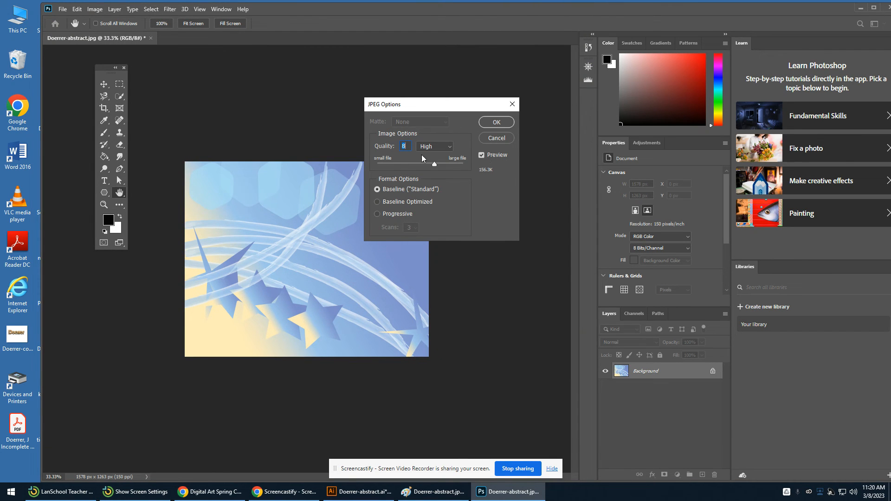
left_click(495, 122)
key("c")
Minimize Photoshop, open the saved abstract JPEG from the desktop in Paint, examine its cropped edges, and close it
left_click(860, 8)
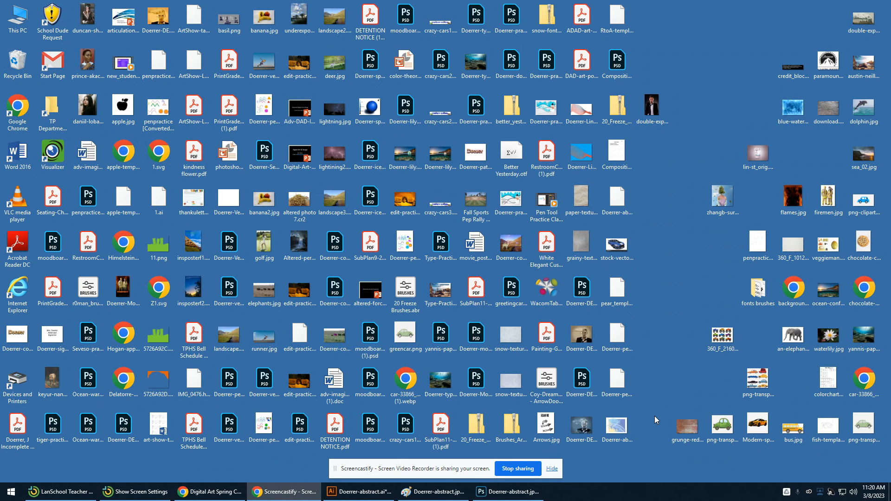
double_click(618, 426)
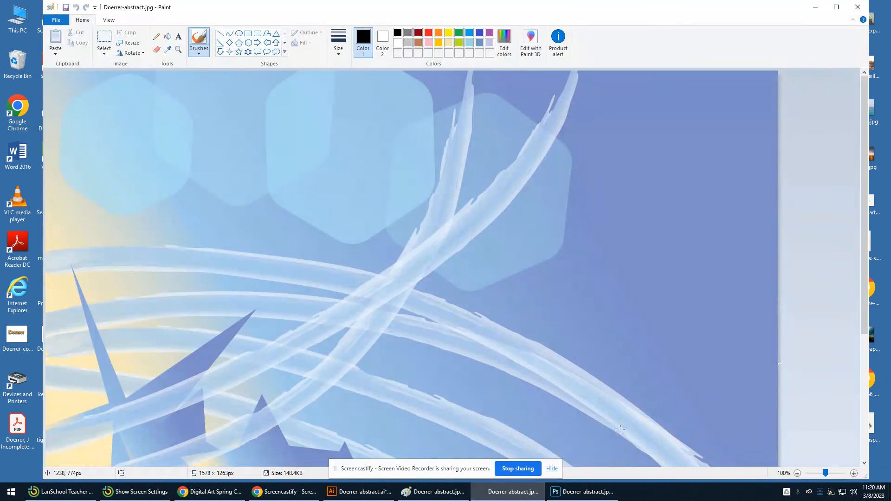
scroll(572, 388, "down", 4)
scroll(572, 388, "up", 4)
left_click(857, 9)
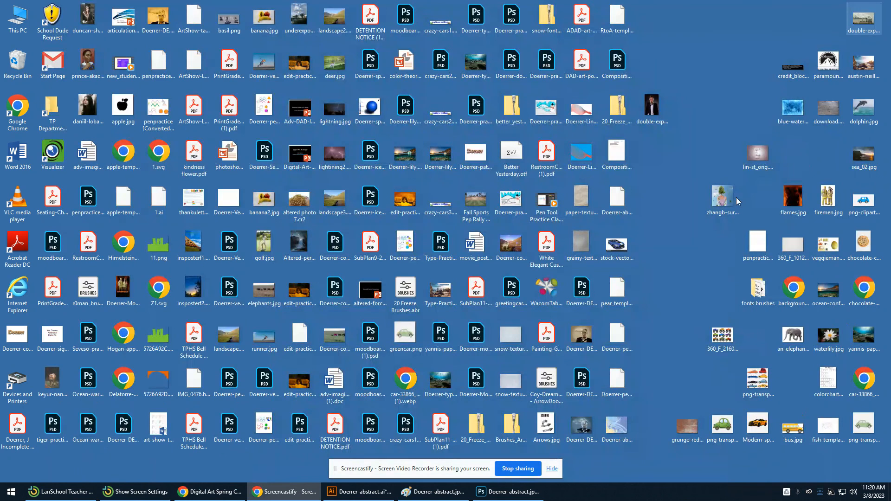
Switch to Chrome and show the Digital Art Spring Calendar page with the 3/8 agenda
left_click(622, 424)
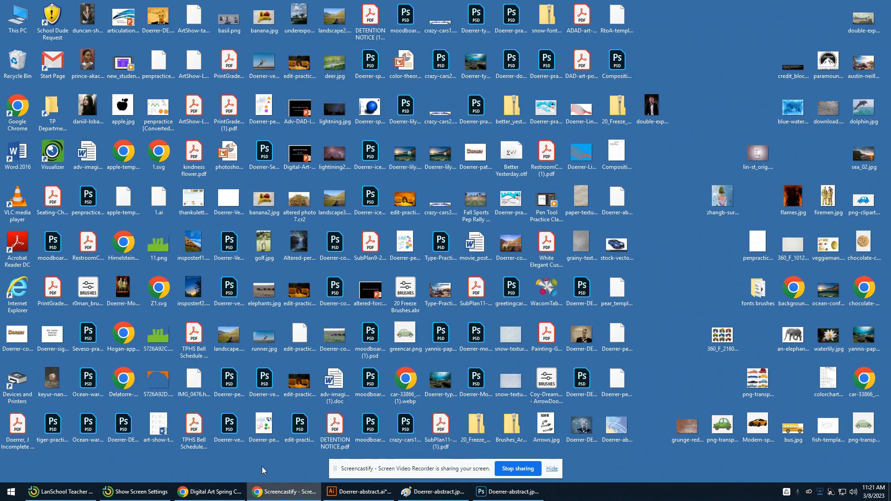
left_click(215, 493)
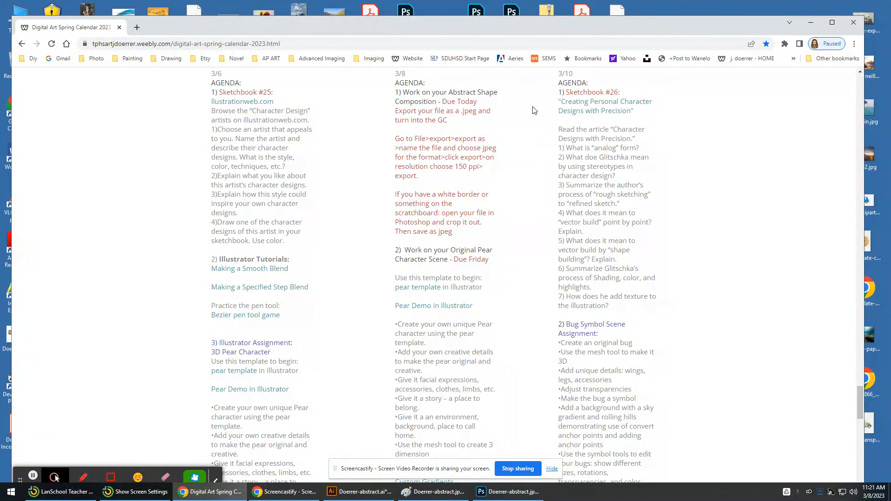